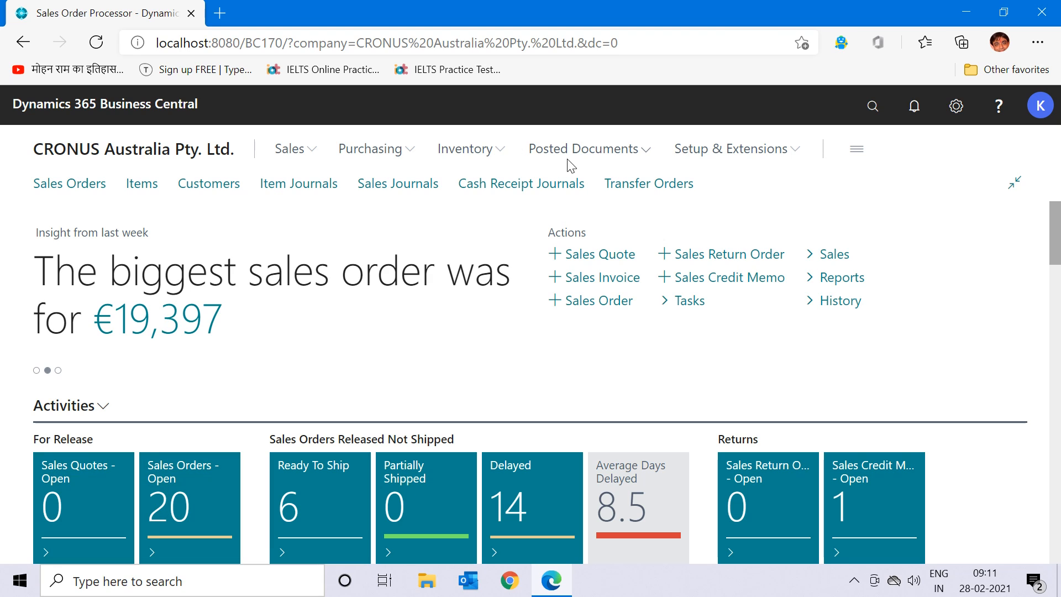
Search for "dimension", open the Dimensions list and expand it to the wide page layout.
{"action": "left_click", "coordinate": [872, 106]}
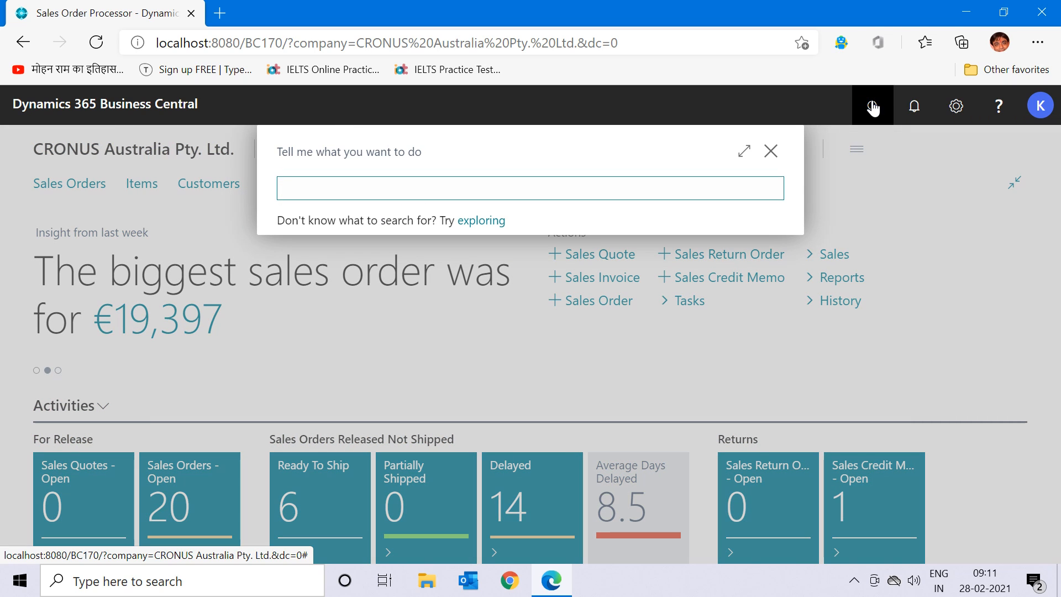
{"action": "type", "text": "dimension"}
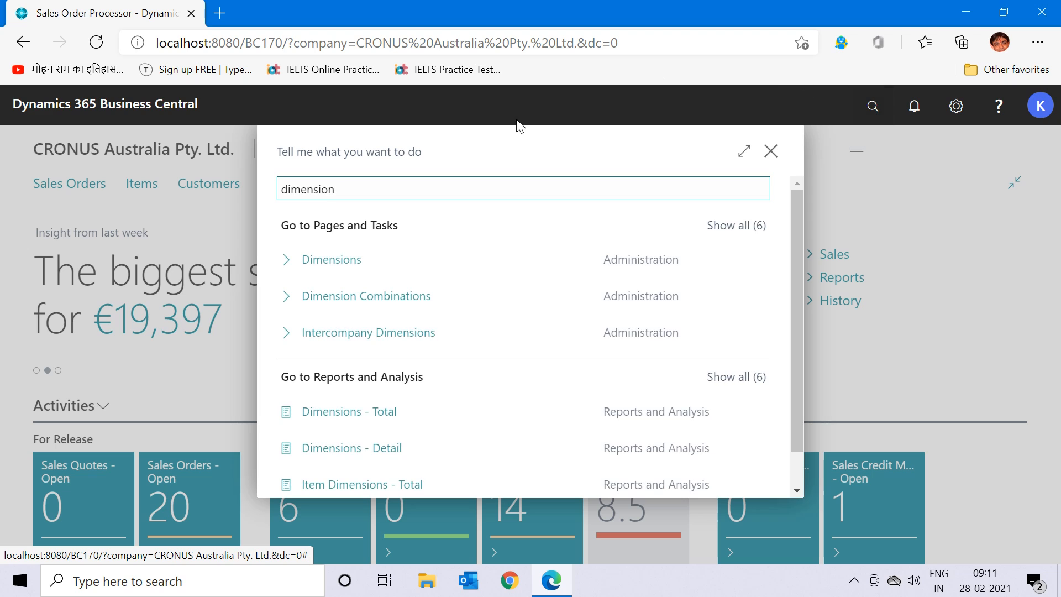
{"action": "left_click", "coordinate": [341, 259]}
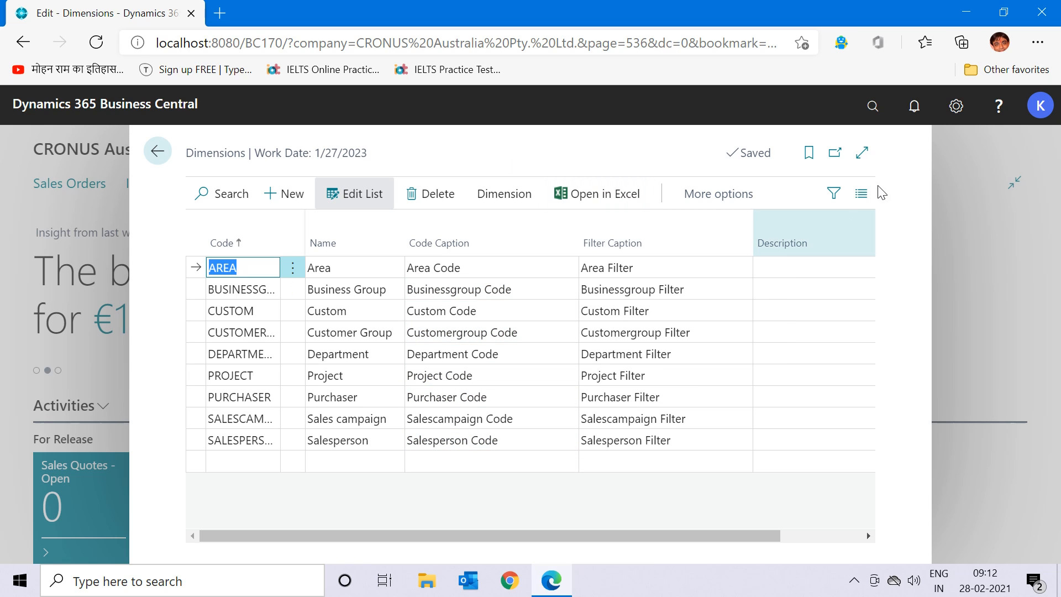
{"action": "left_click", "coordinate": [869, 152]}
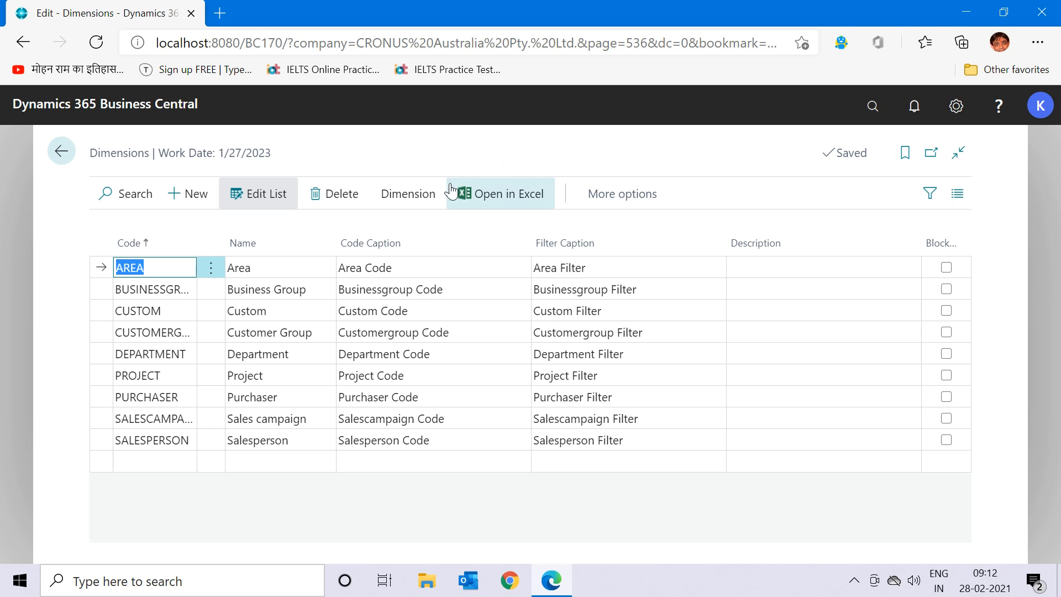
Open the Account Type Default Dim. settings for the AREA dimension.
{"action": "left_click", "coordinate": [418, 195]}
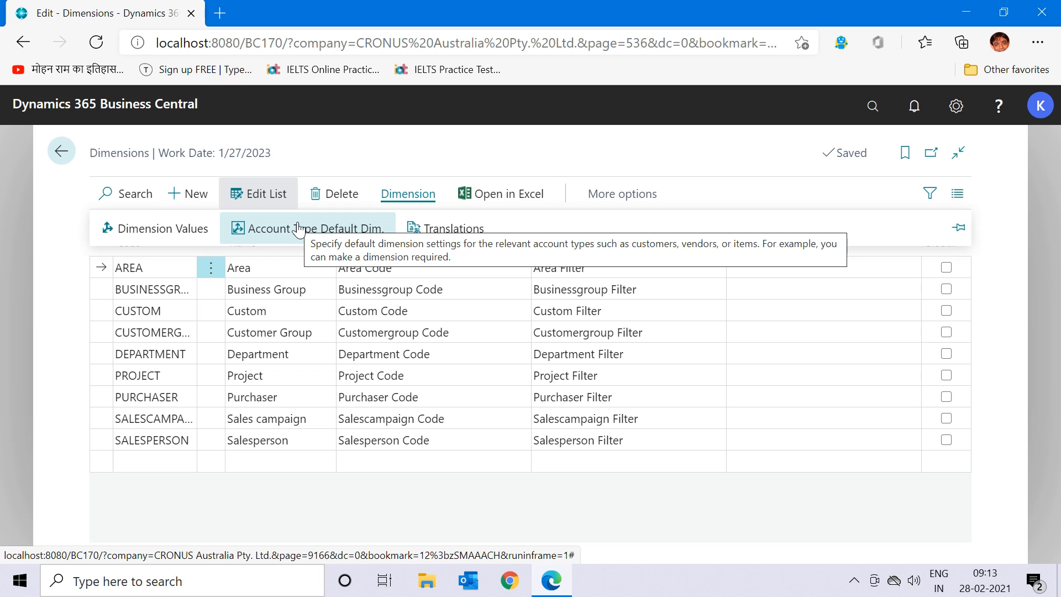
{"action": "left_click", "coordinate": [367, 243]}
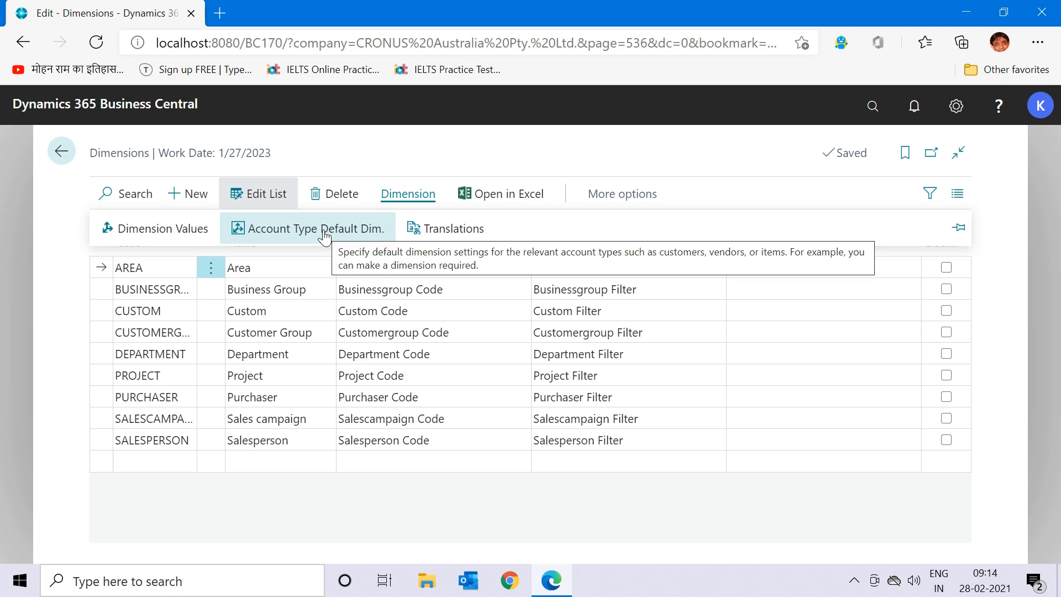
{"action": "left_click", "coordinate": [324, 232]}
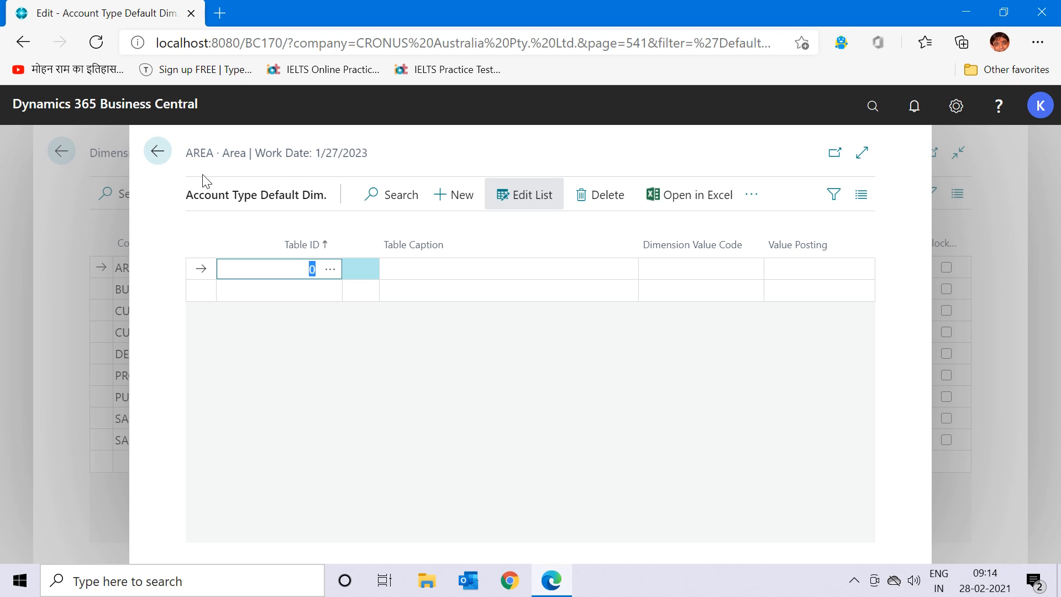
Look up the available tables and add table 18, Customer, to the AREA account type defaults.
{"action": "left_click", "coordinate": [328, 274]}
{"action": "left_click", "coordinate": [330, 274]}
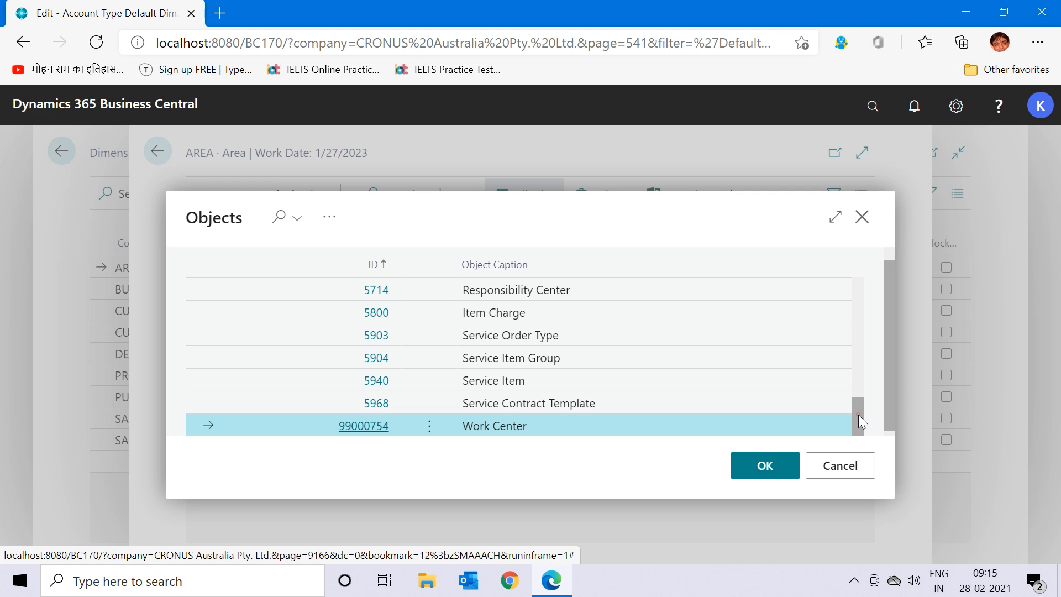
{"action": "left_click_drag", "start_coordinate": [857, 414], "coordinate": [858, 293]}
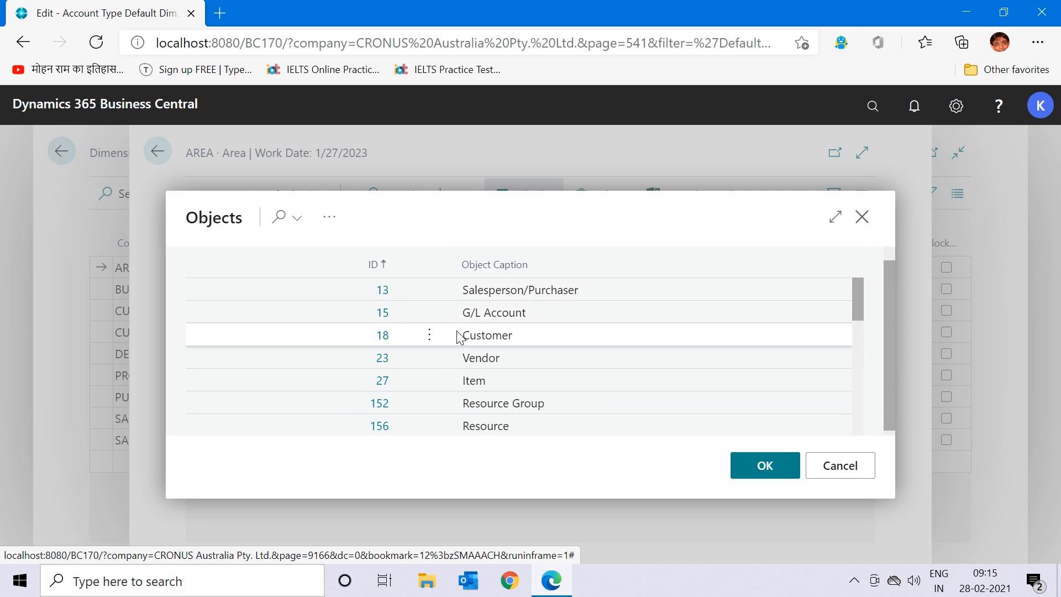
{"action": "left_click", "coordinate": [496, 336]}
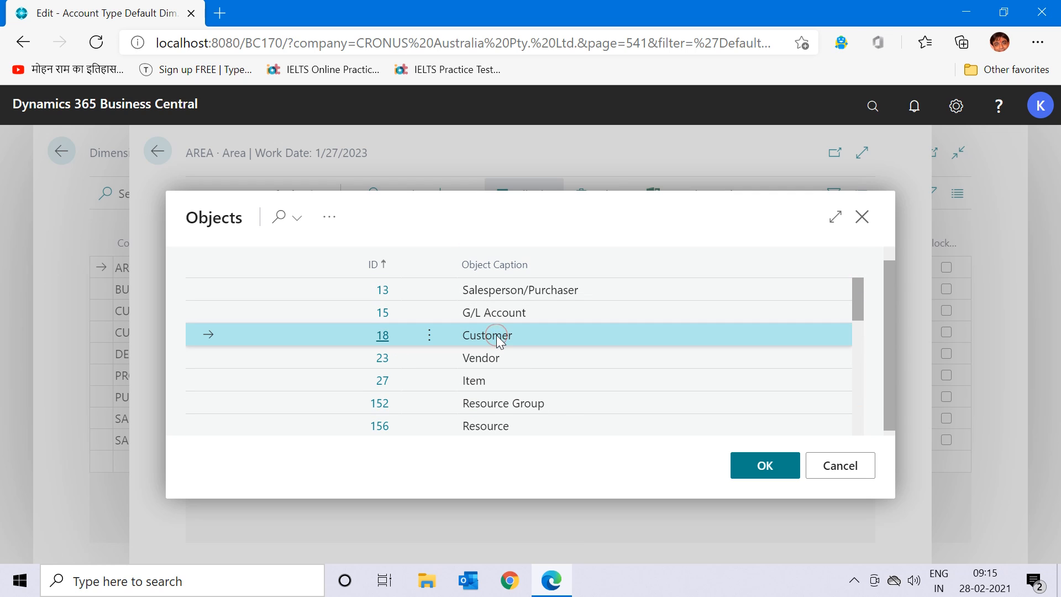
{"action": "left_click", "coordinate": [784, 474]}
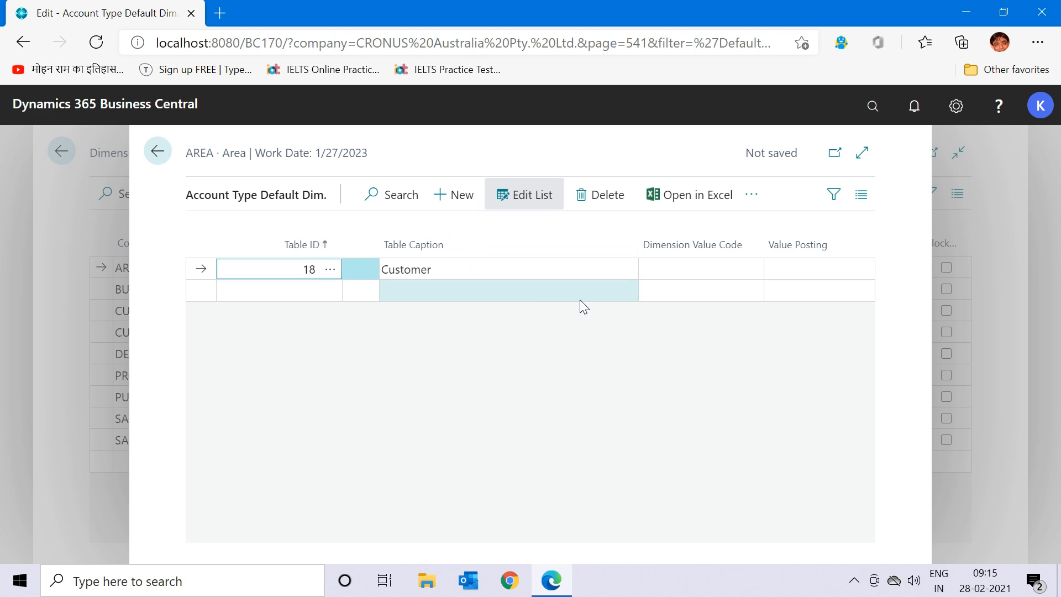
Set Value Posting to Code Mandatory for the Customer line, leaving its Dimension Value Code blank.
{"action": "left_click", "coordinate": [744, 267]}
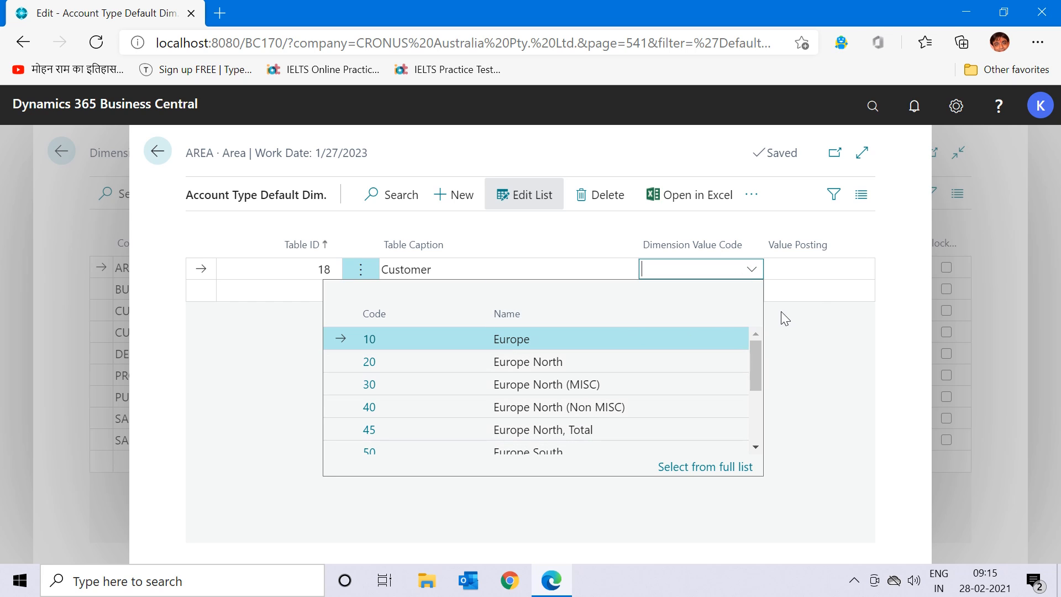
{"action": "left_click", "coordinate": [844, 270]}
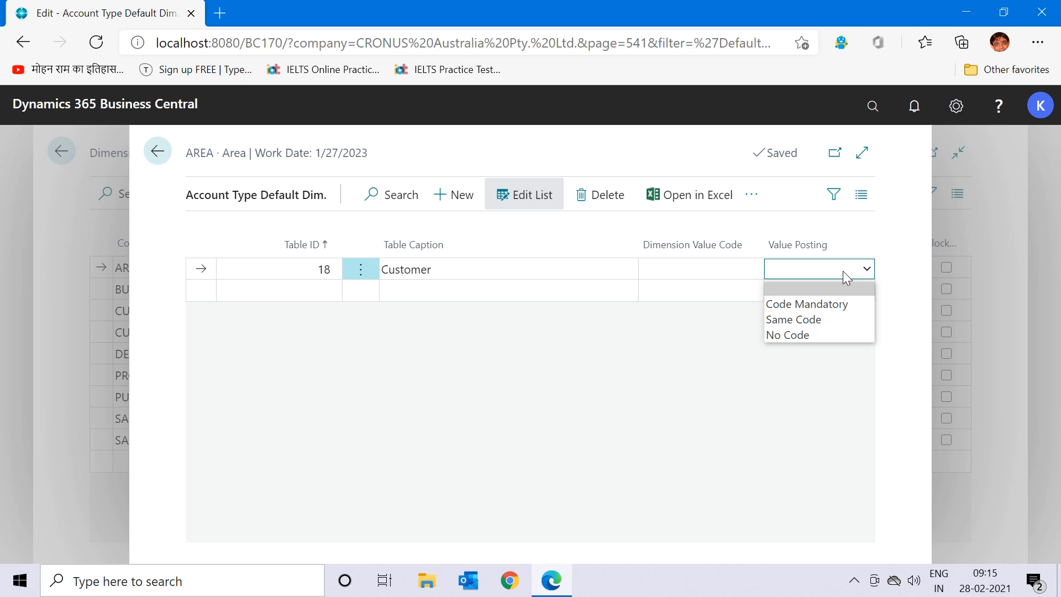
{"action": "left_click", "coordinate": [807, 305]}
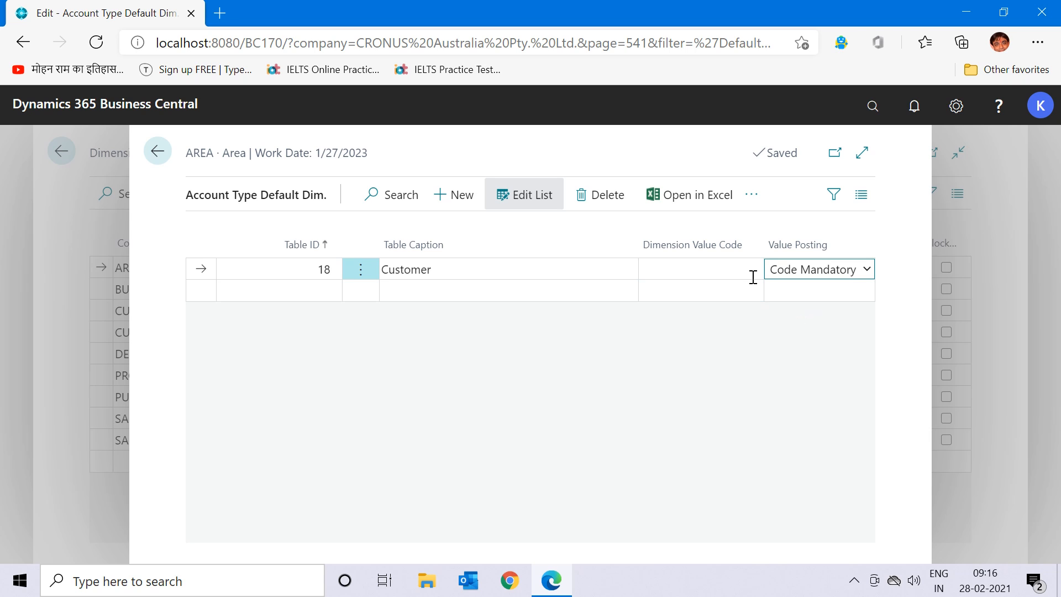
{"action": "left_click", "coordinate": [849, 271]}
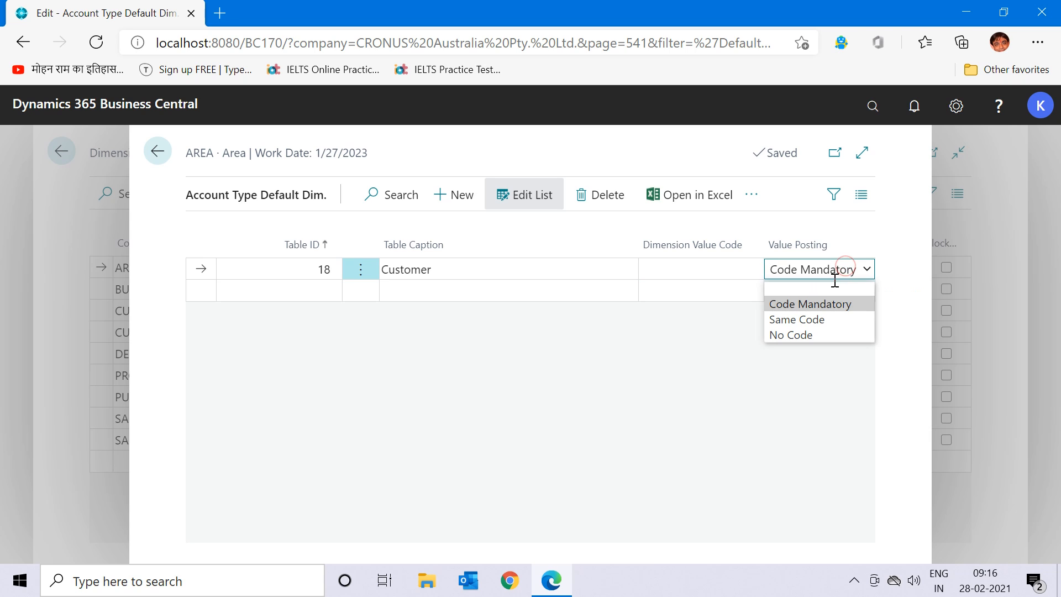
Set the Customer line's Dimension Value Code to 30, Europe North (MISC), and its Value Posting to Same Code.
{"action": "left_click", "coordinate": [721, 266]}
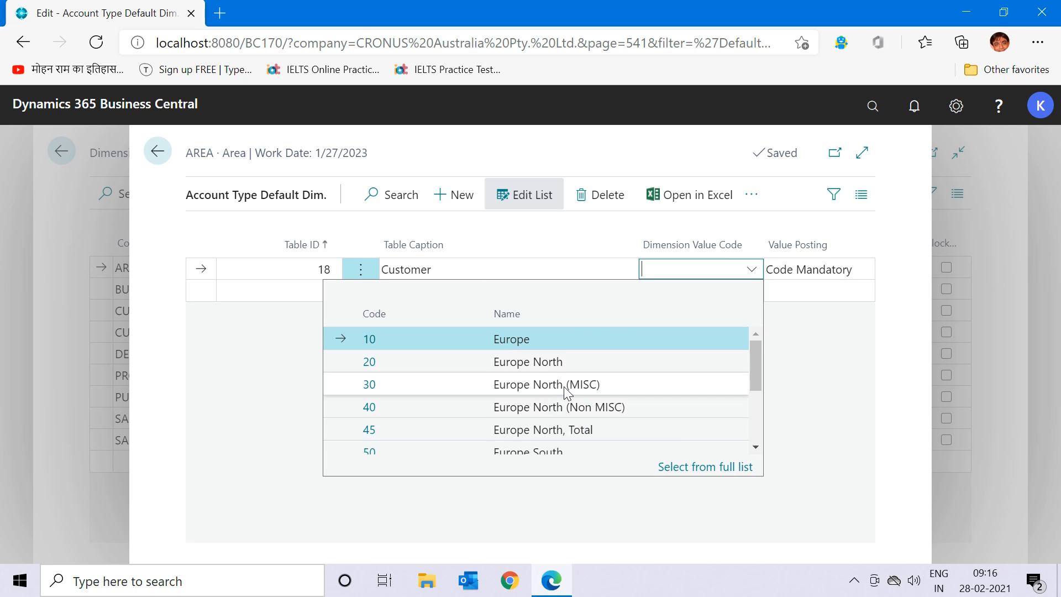
{"action": "left_click", "coordinate": [563, 386]}
{"action": "left_click", "coordinate": [853, 270]}
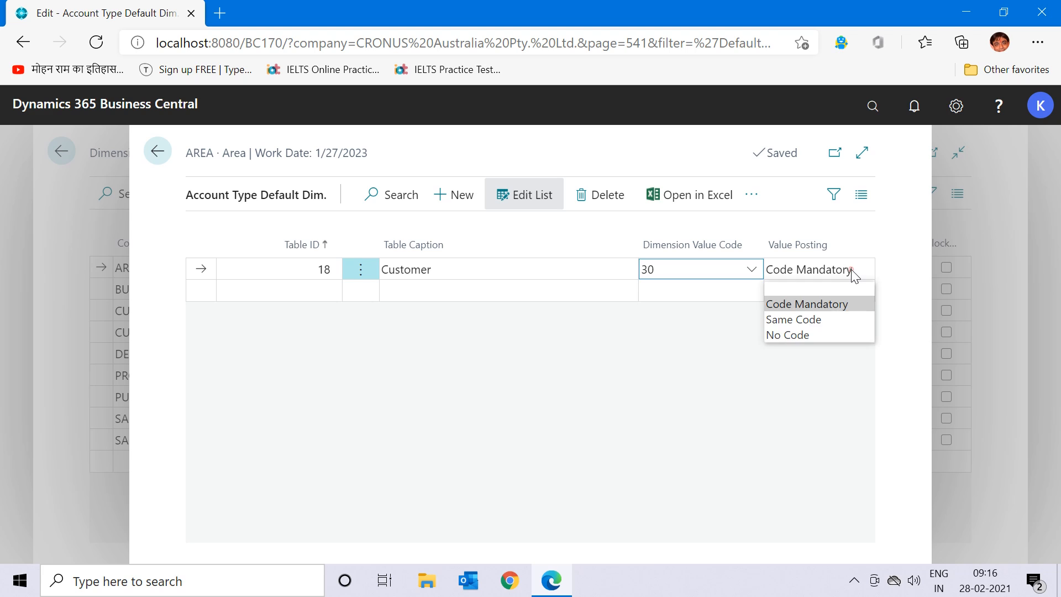
{"action": "left_click", "coordinate": [804, 320]}
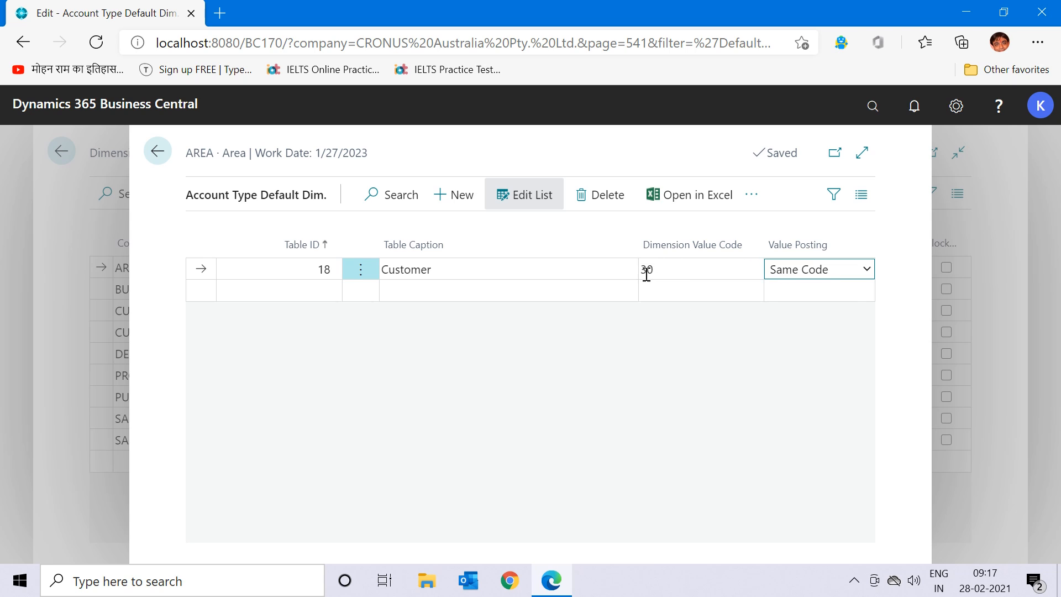
Clear the Customer line's Dimension Value Code, set Value Posting to Code Mandatory and return to the Dimensions list.
{"action": "left_click", "coordinate": [683, 268]}
{"action": "key", "text": "Delete"}
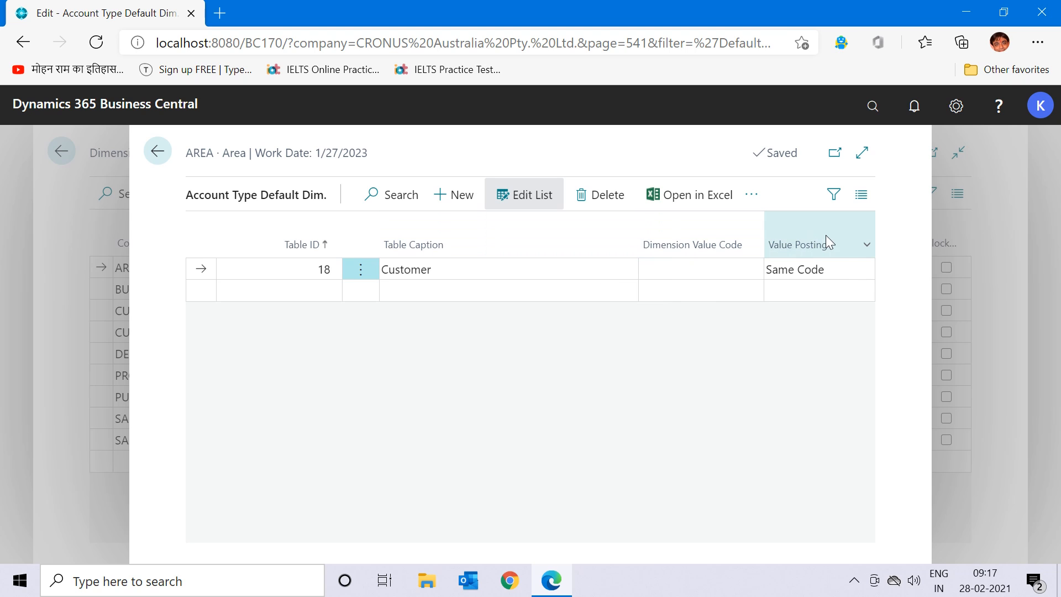
{"action": "left_click", "coordinate": [853, 268]}
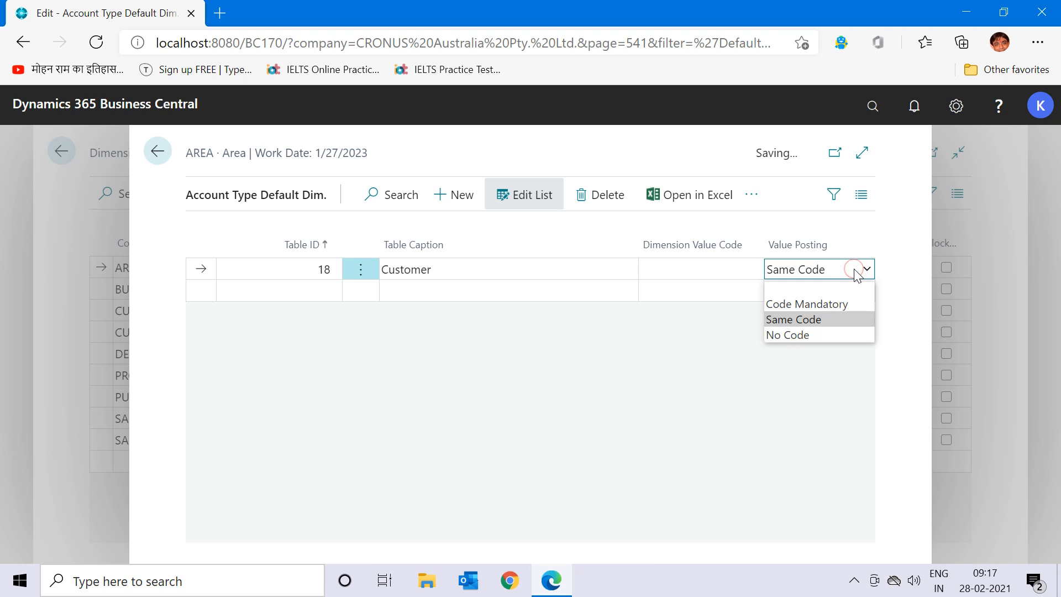
{"action": "left_click", "coordinate": [835, 304]}
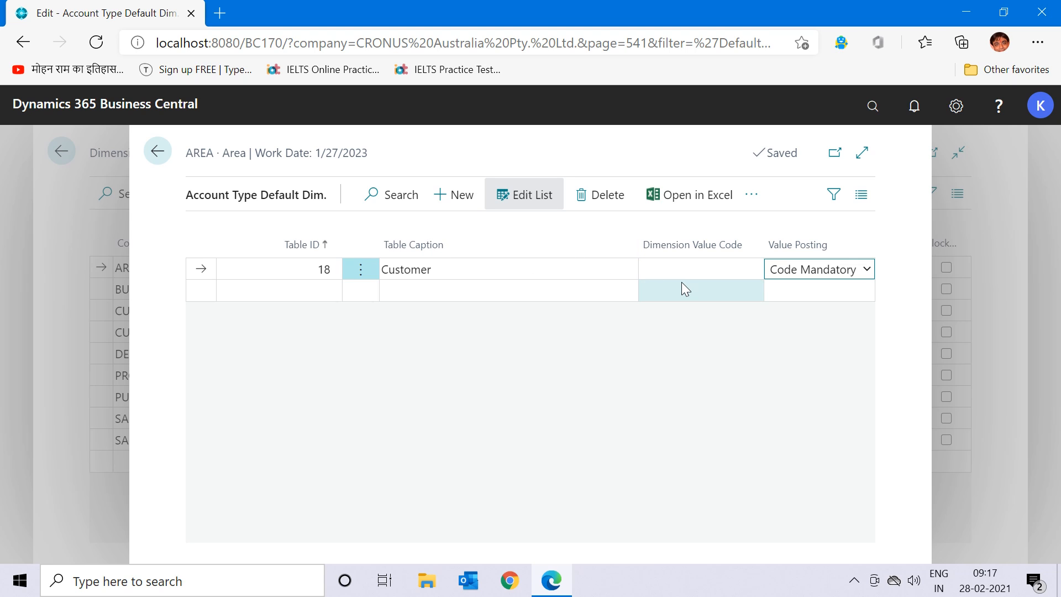
{"action": "left_click", "coordinate": [157, 152]}
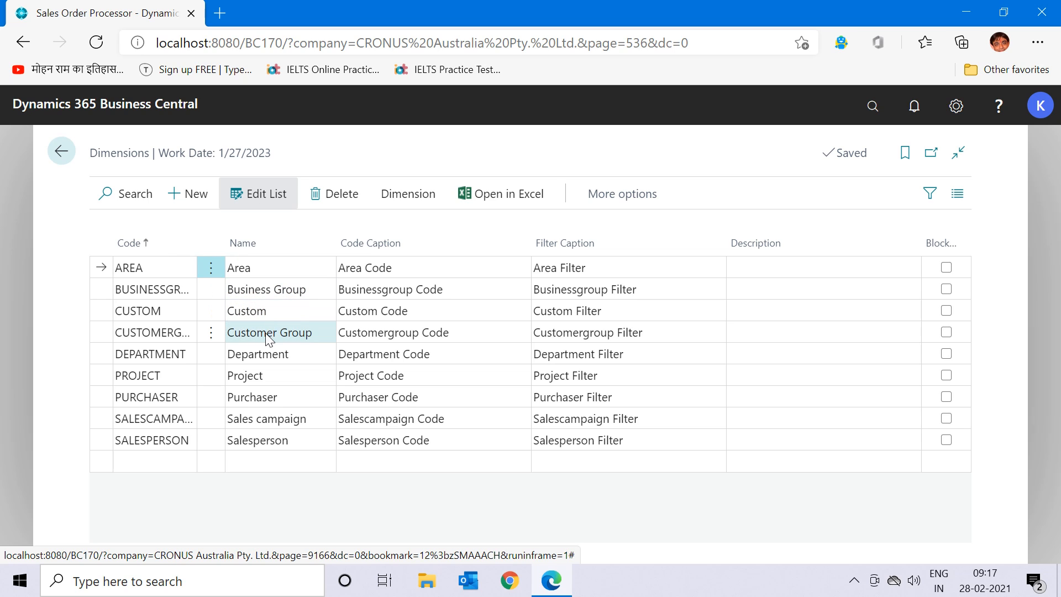
Open the Account Type Default Dim. settings for the DEPARTMENT dimension.
{"action": "left_click", "coordinate": [275, 361]}
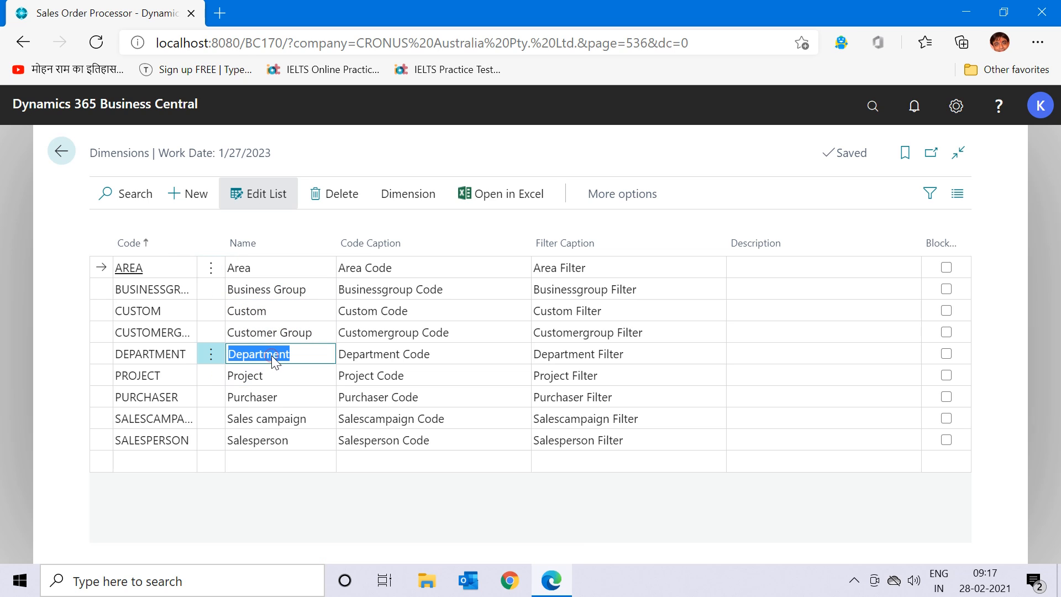
{"action": "left_click", "coordinate": [401, 207]}
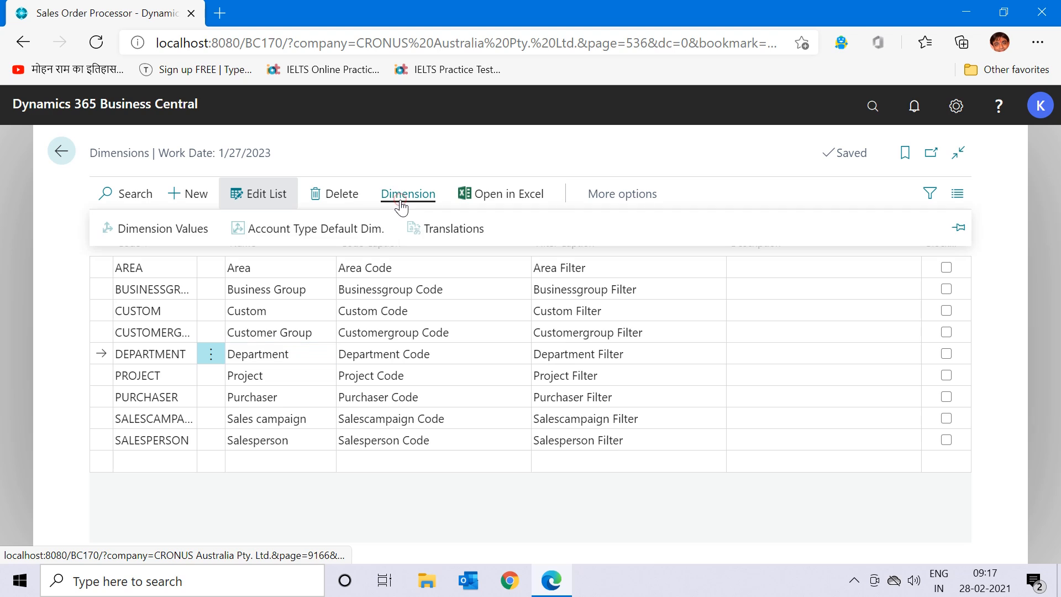
{"action": "left_click", "coordinate": [321, 230]}
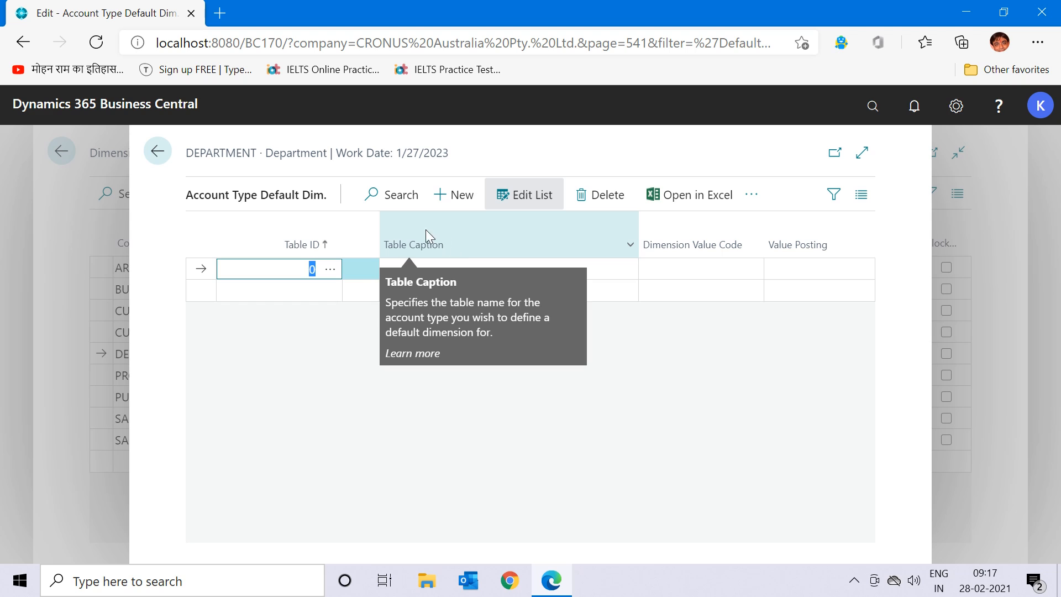
Open the table lookup for the first DEPARTMENT line and filter Object Caption by "bank".
{"action": "left_click", "coordinate": [330, 270]}
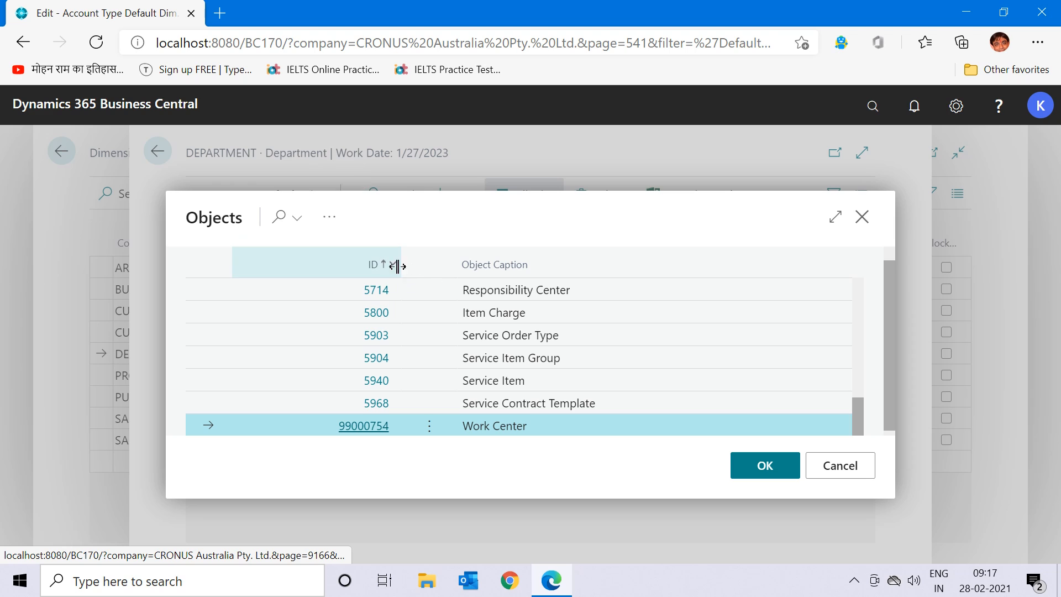
{"action": "left_click", "coordinate": [842, 263]}
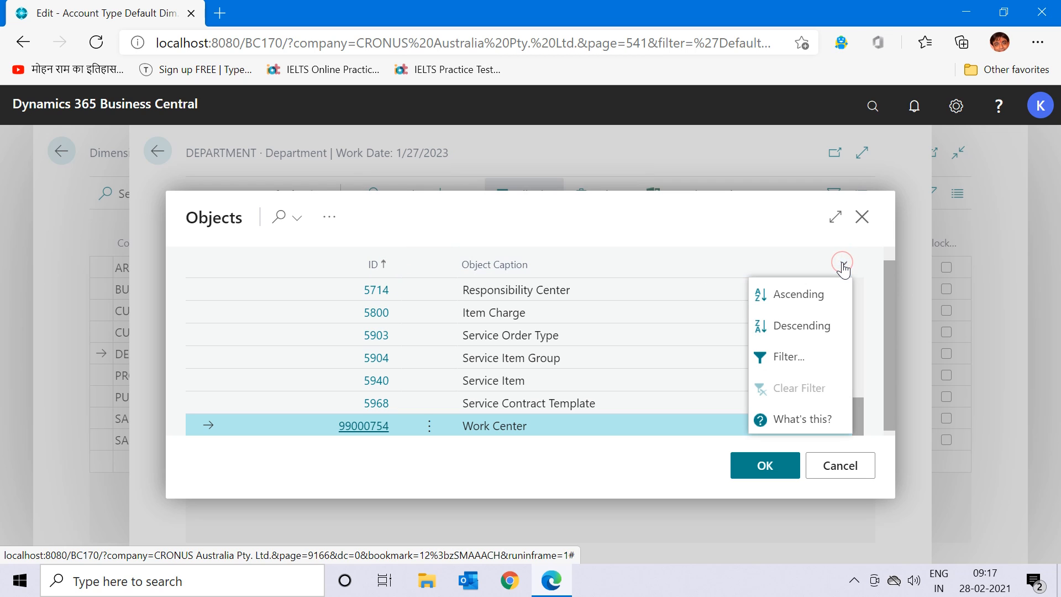
{"action": "left_click", "coordinate": [807, 357]}
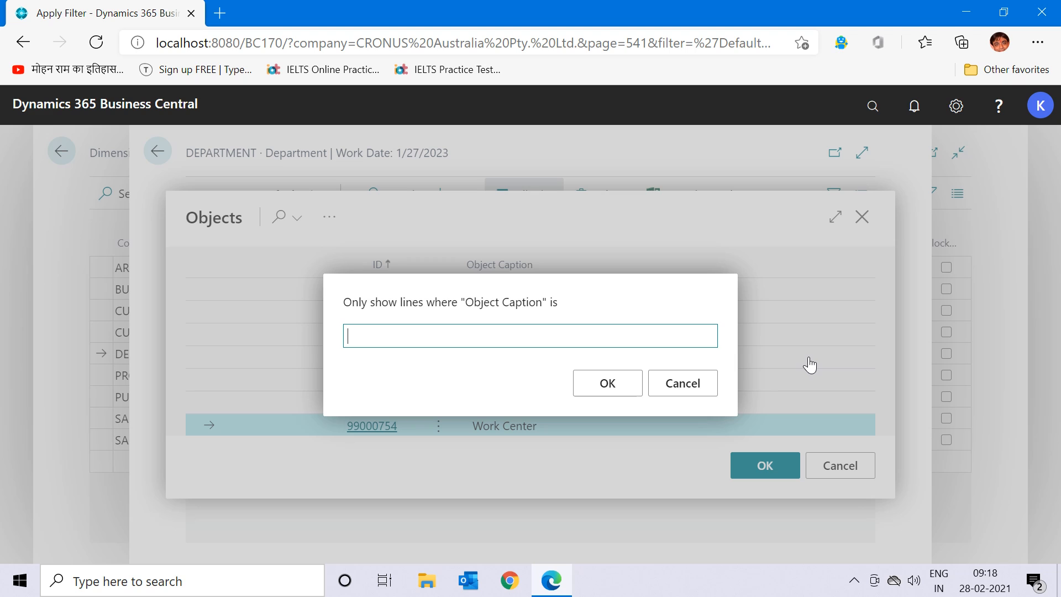
{"action": "type", "text": "bank"}
{"action": "left_click", "coordinate": [610, 383]}
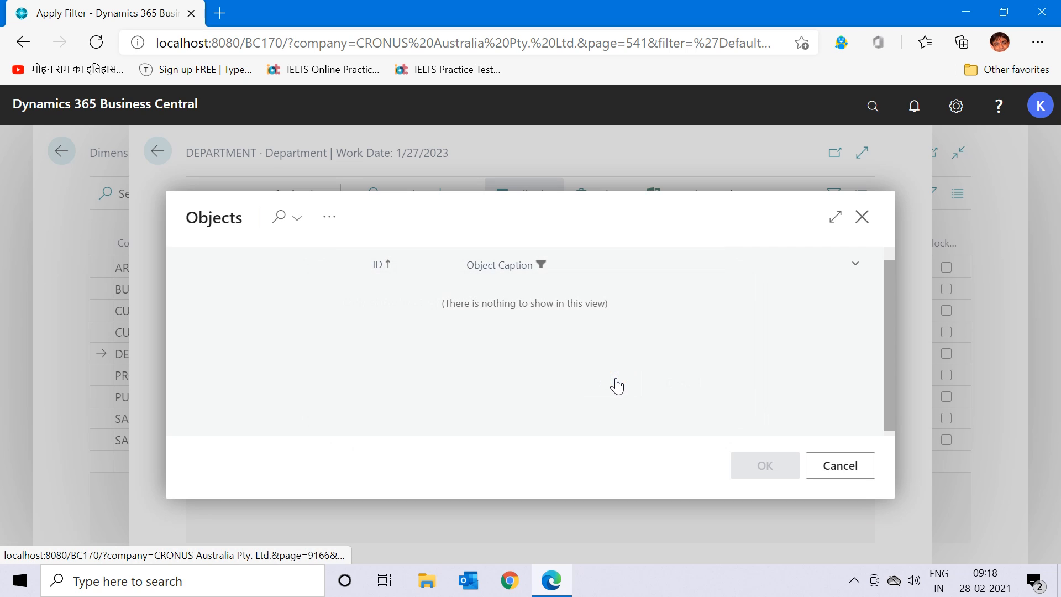
Change the Object Caption filter to "bank*" and assign table 270, Bank Account, to the DEPARTMENT line.
{"action": "left_click", "coordinate": [539, 268]}
{"action": "left_click", "coordinate": [830, 371]}
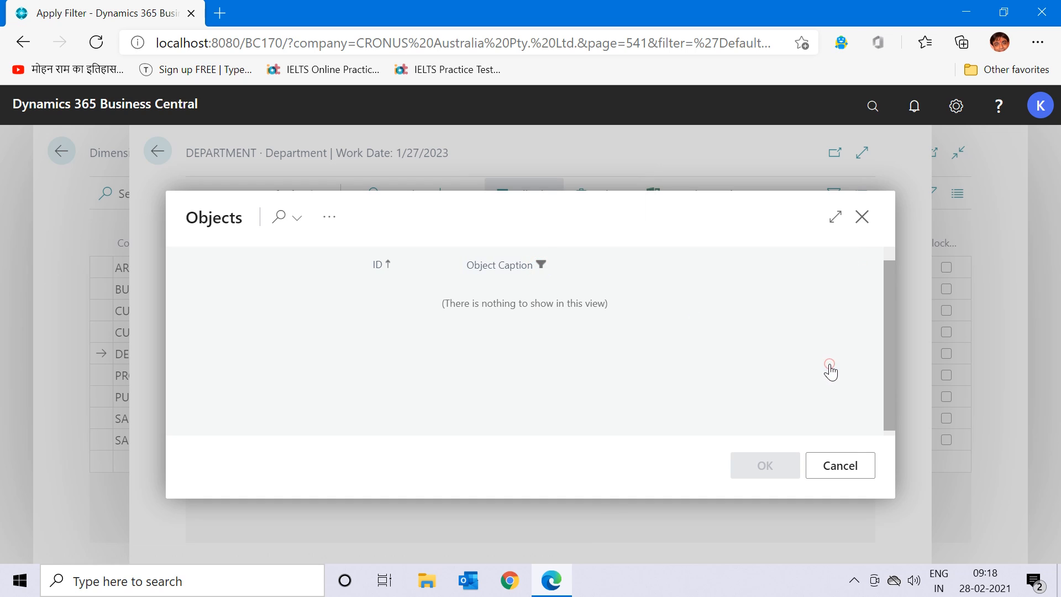
{"action": "left_click", "coordinate": [481, 323]}
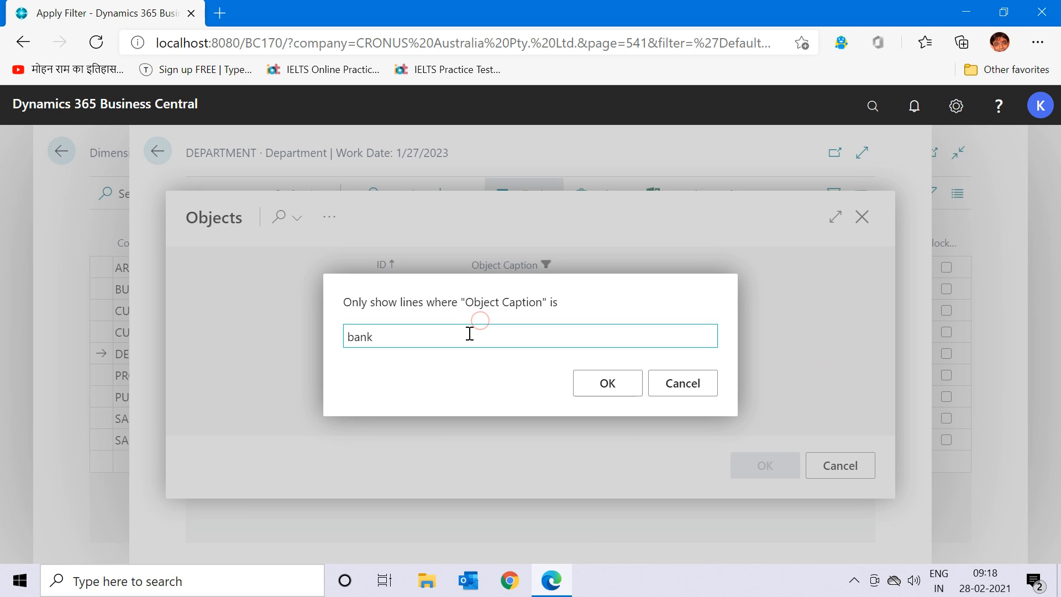
{"action": "type", "text": "*"}
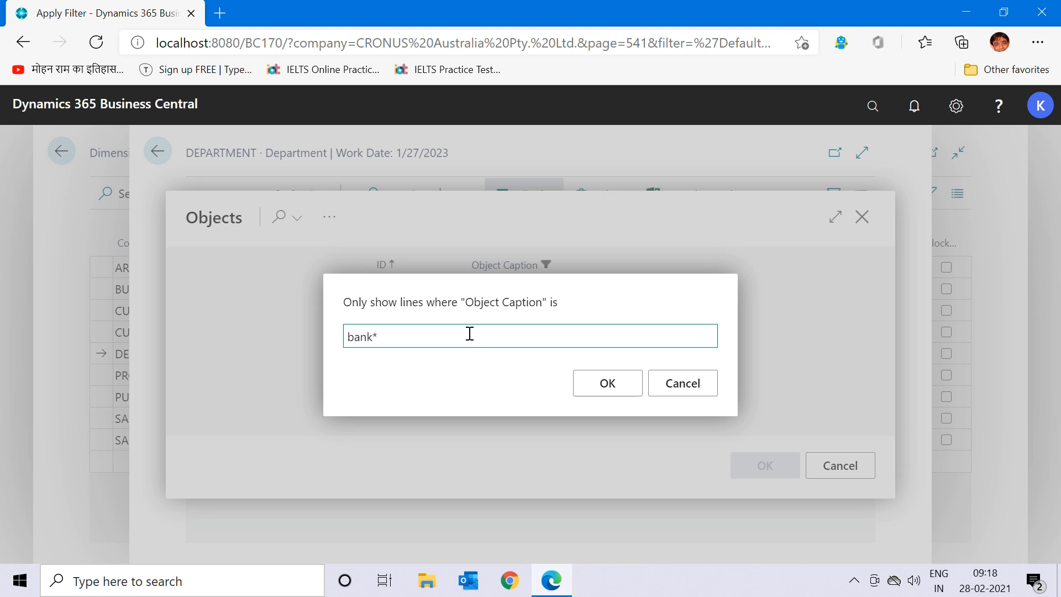
{"action": "left_click", "coordinate": [594, 384]}
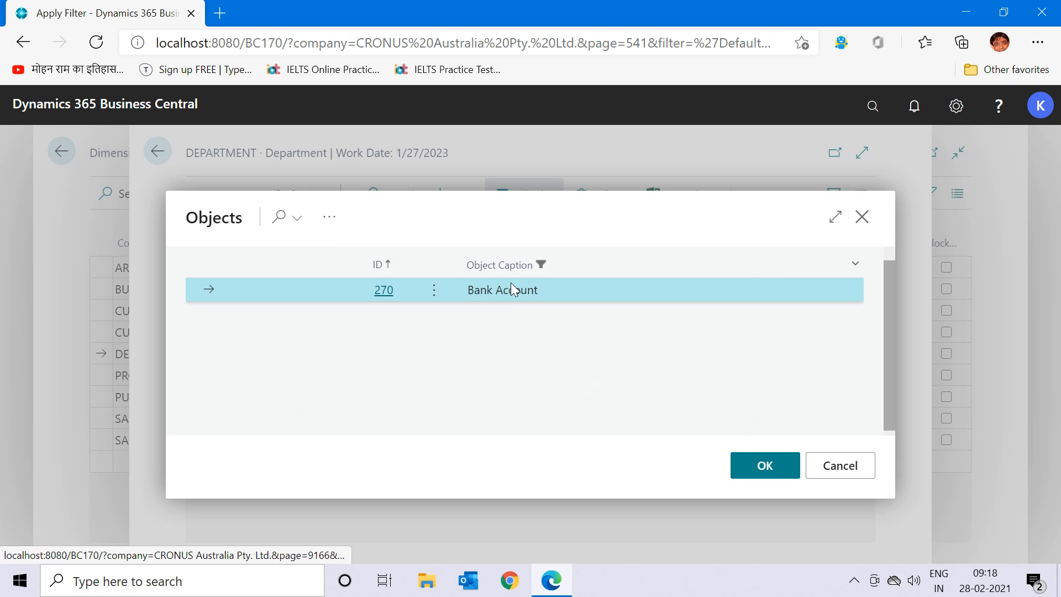
{"action": "left_click", "coordinate": [512, 295]}
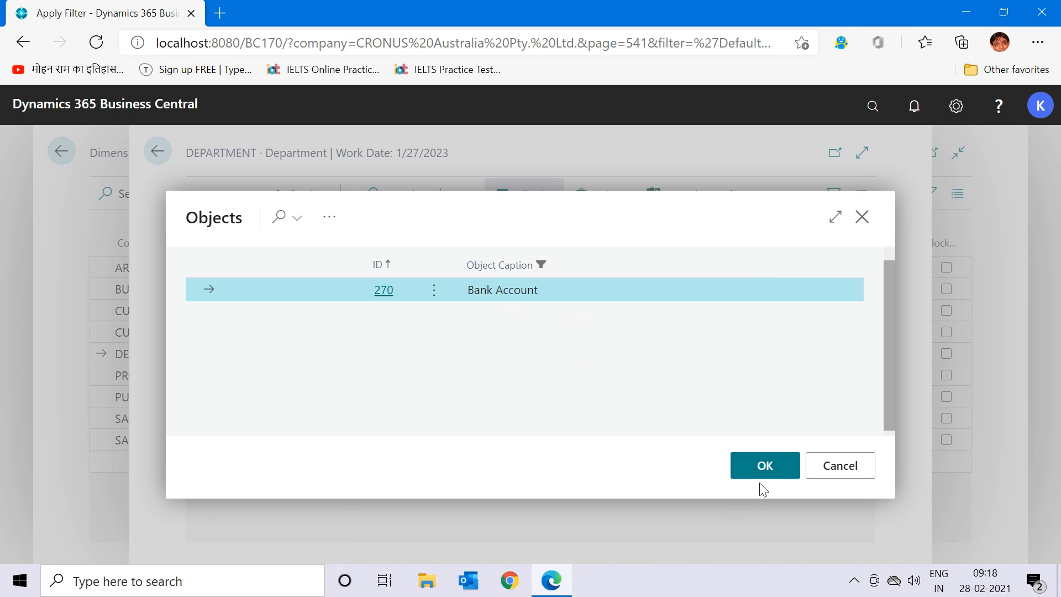
{"action": "left_click", "coordinate": [764, 466]}
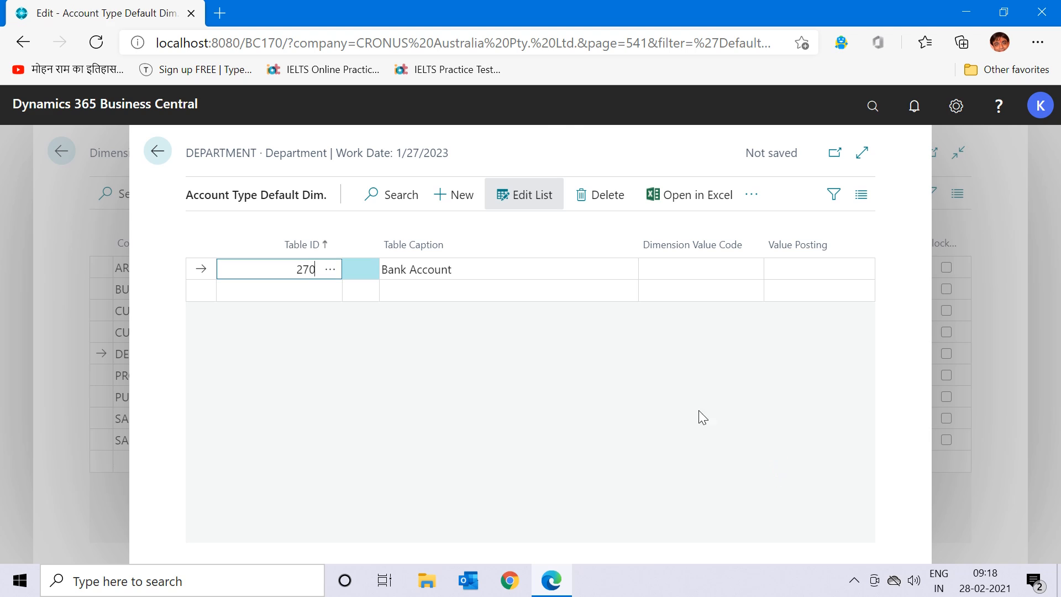
Set Value Posting to Code Mandatory for the Bank Account line and return to the Dimensions list.
{"action": "left_click", "coordinate": [815, 273]}
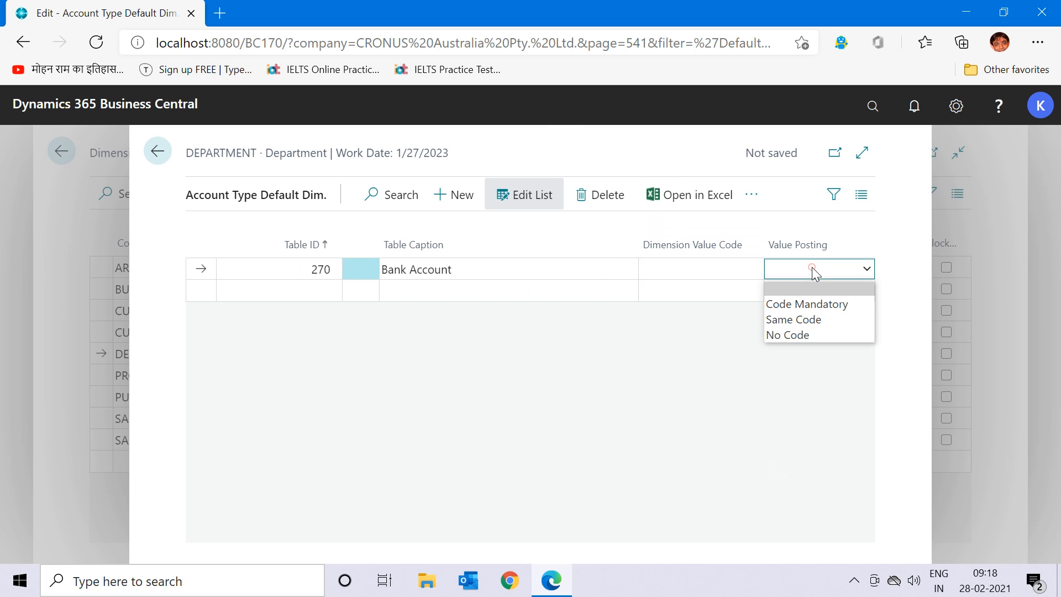
{"action": "left_click", "coordinate": [818, 304]}
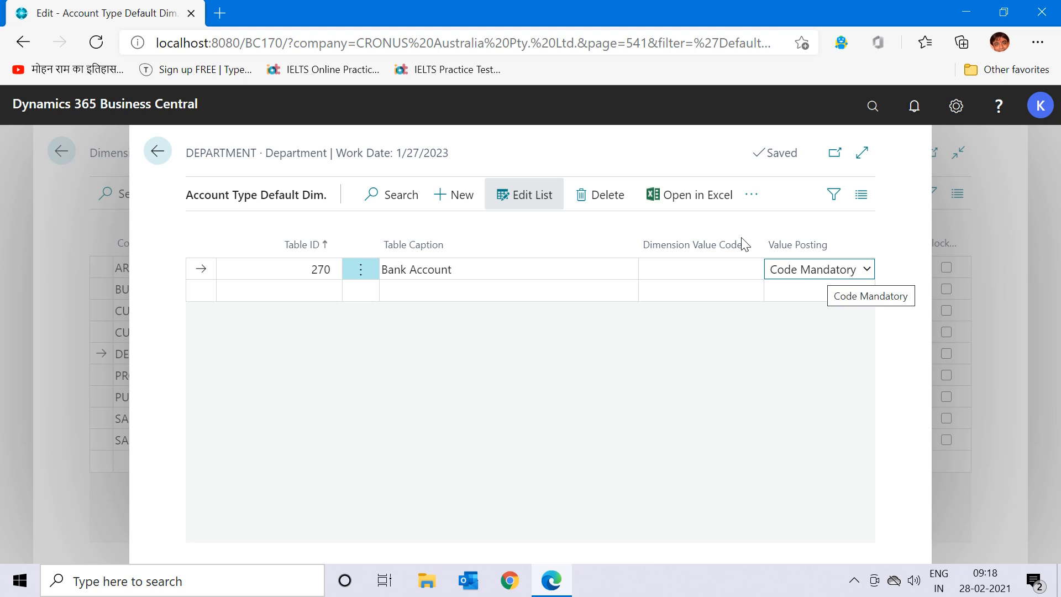
{"action": "mouse_move", "coordinate": [598, 222]}
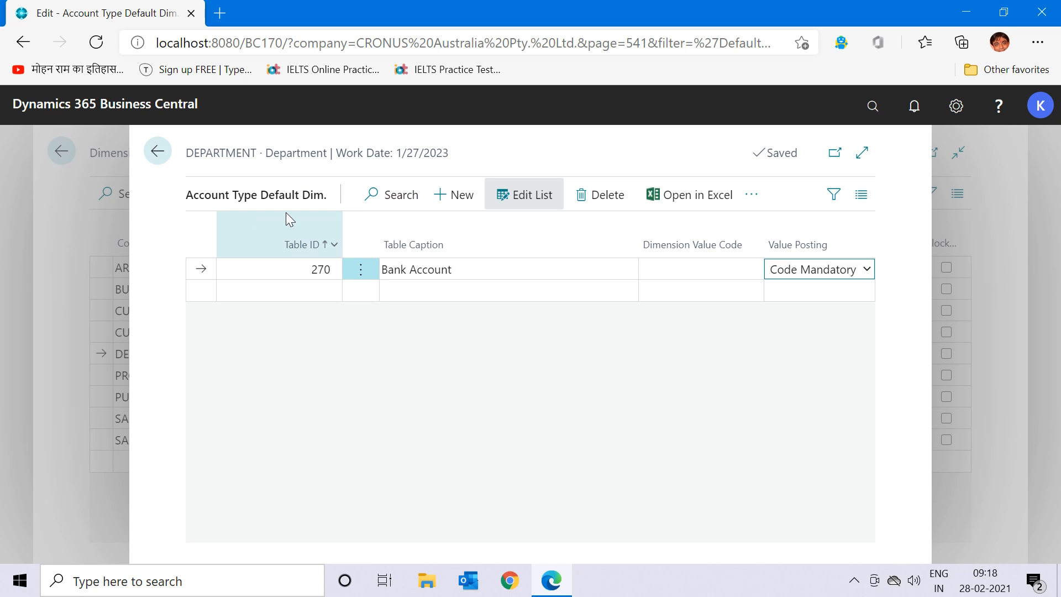
{"action": "mouse_move", "coordinate": [286, 212]}
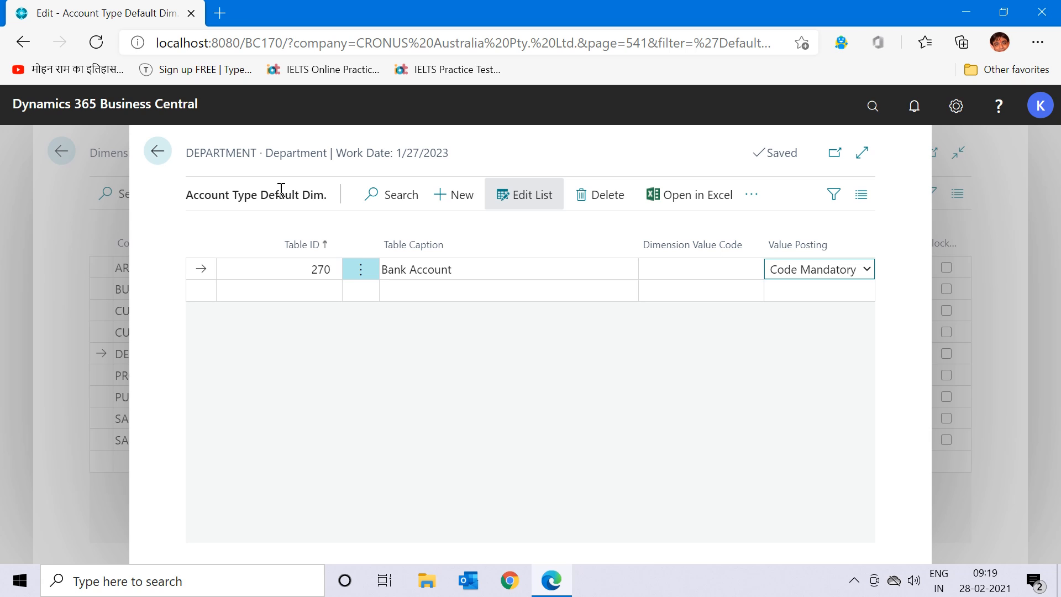
{"action": "left_click", "coordinate": [161, 154]}
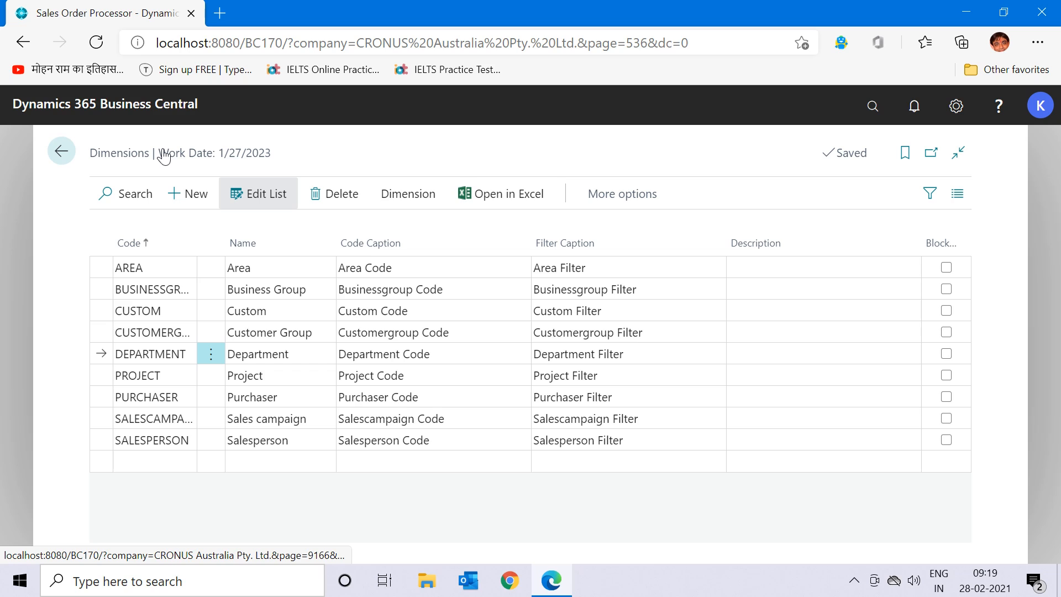